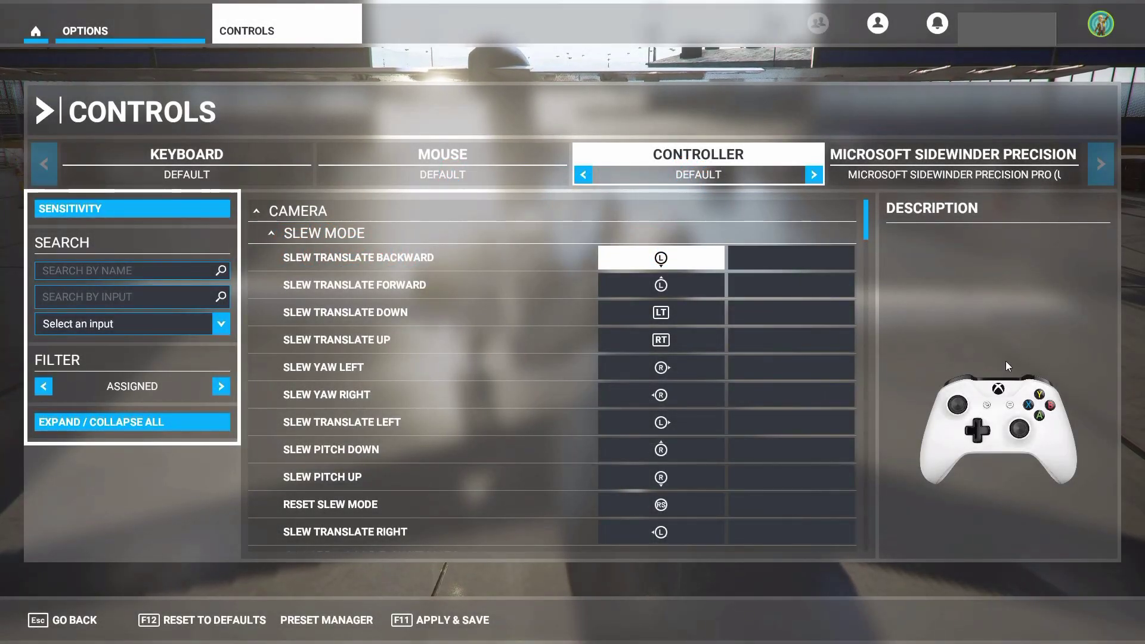
Step: Show and scroll through the SideWinder joystick's bindings
{"action": "left_click", "coordinate": [987, 160]}
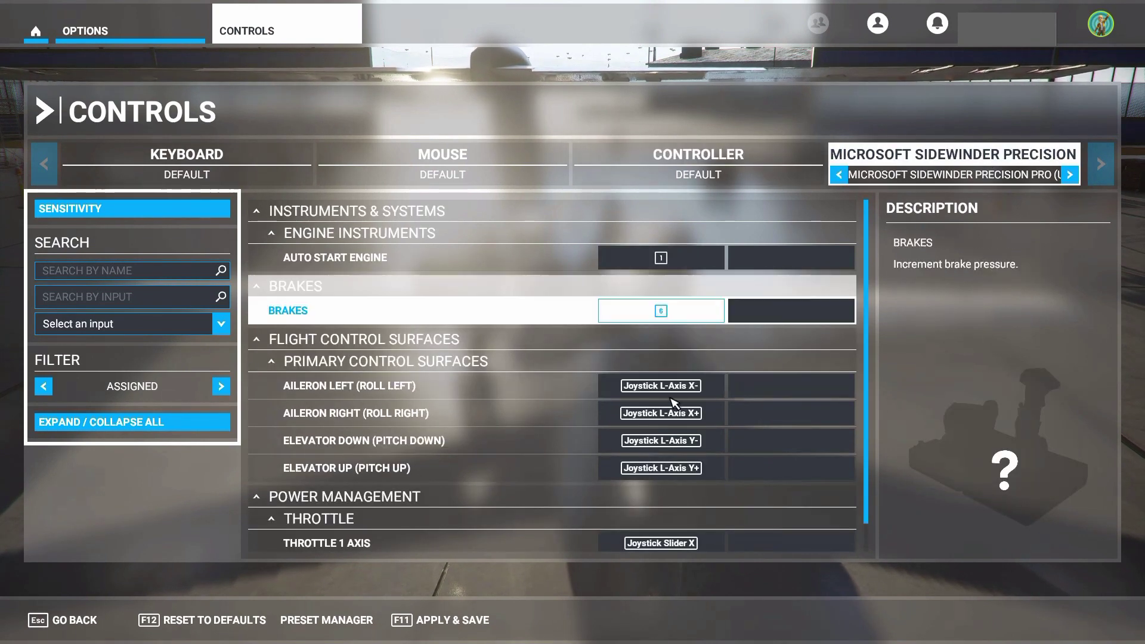
{"action": "scroll", "coordinate": [658, 370], "scroll_direction": "down", "scroll_amount": 1}
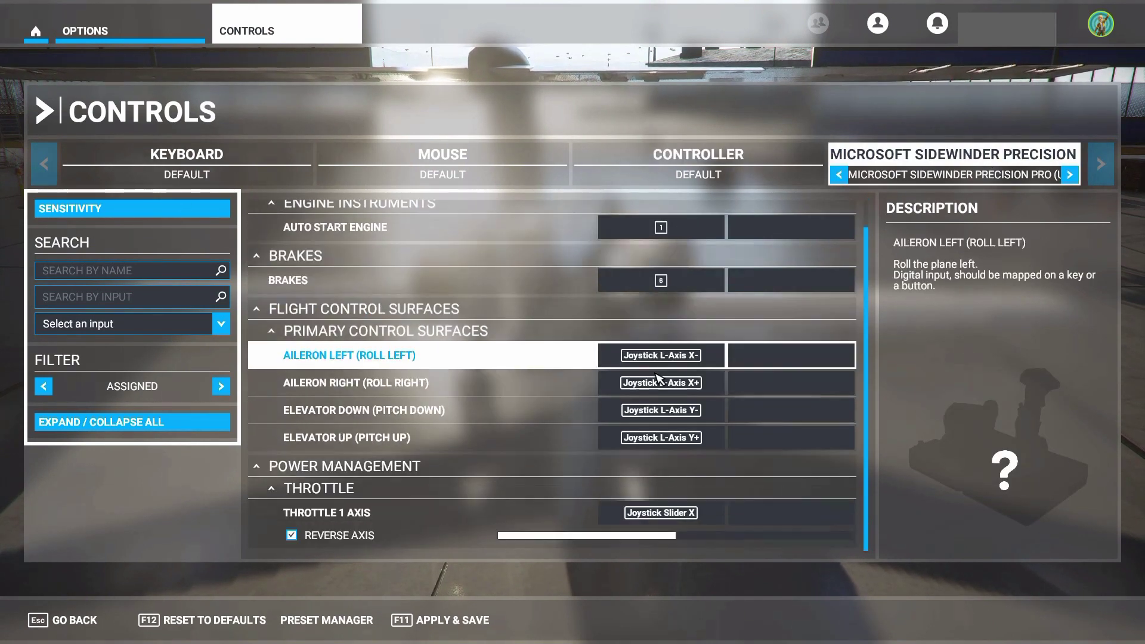
{"action": "scroll", "coordinate": [658, 377], "scroll_direction": "up", "scroll_amount": 1}
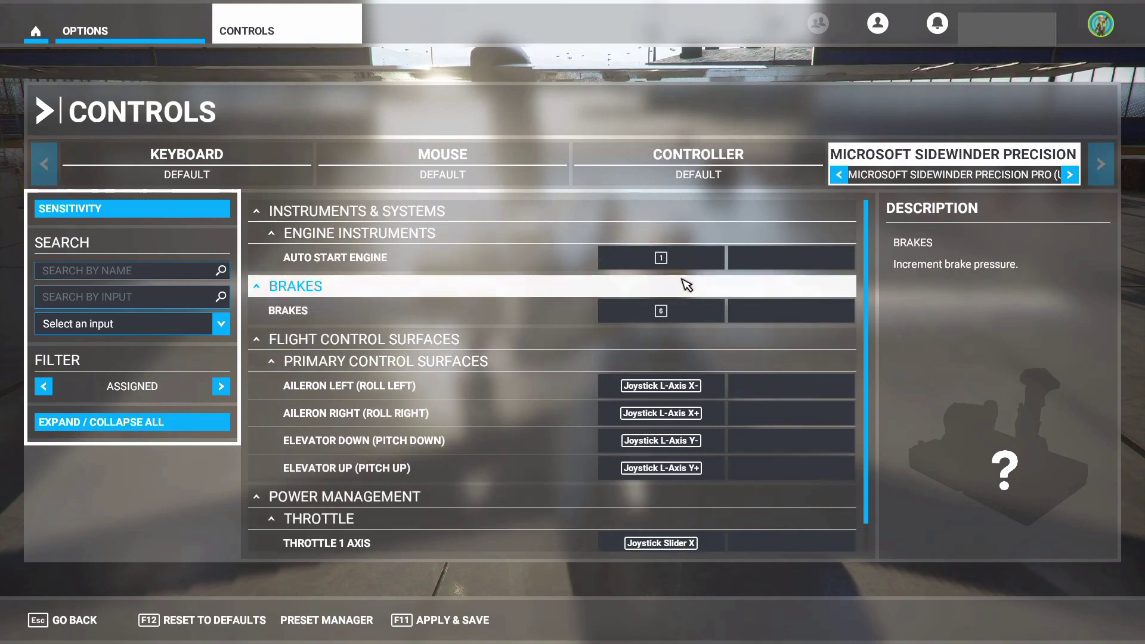
Step: Show the Xbox controller's bindings and scroll down through the list
{"action": "left_click", "coordinate": [696, 154]}
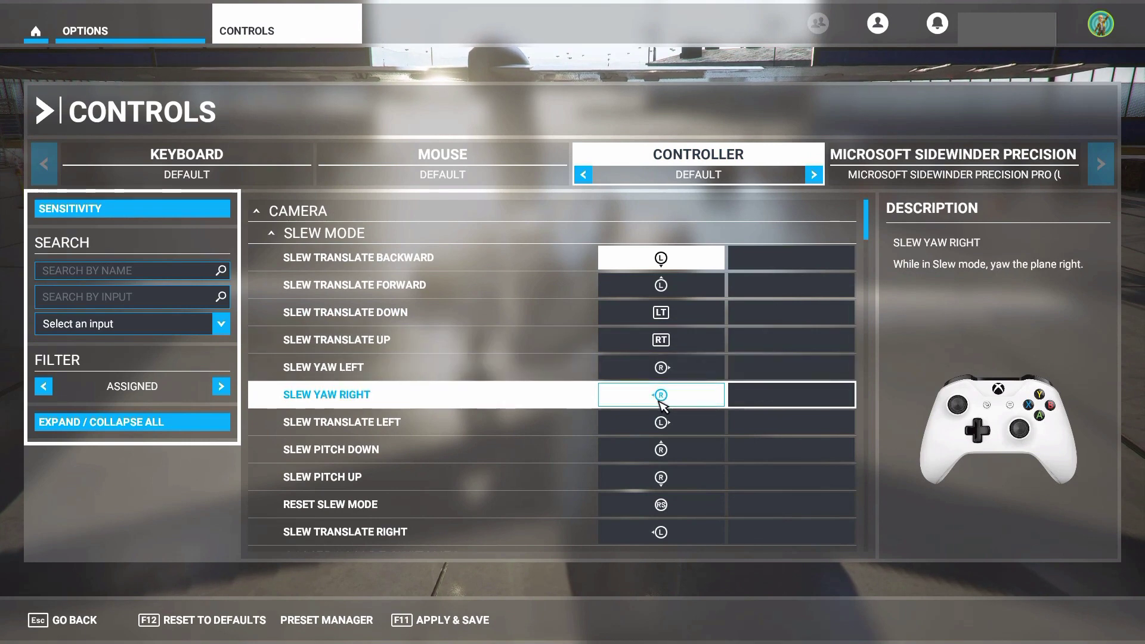
{"action": "scroll", "coordinate": [661, 400], "scroll_direction": "down", "scroll_amount": 5}
{"action": "scroll", "coordinate": [661, 407], "scroll_direction": "down", "scroll_amount": 10}
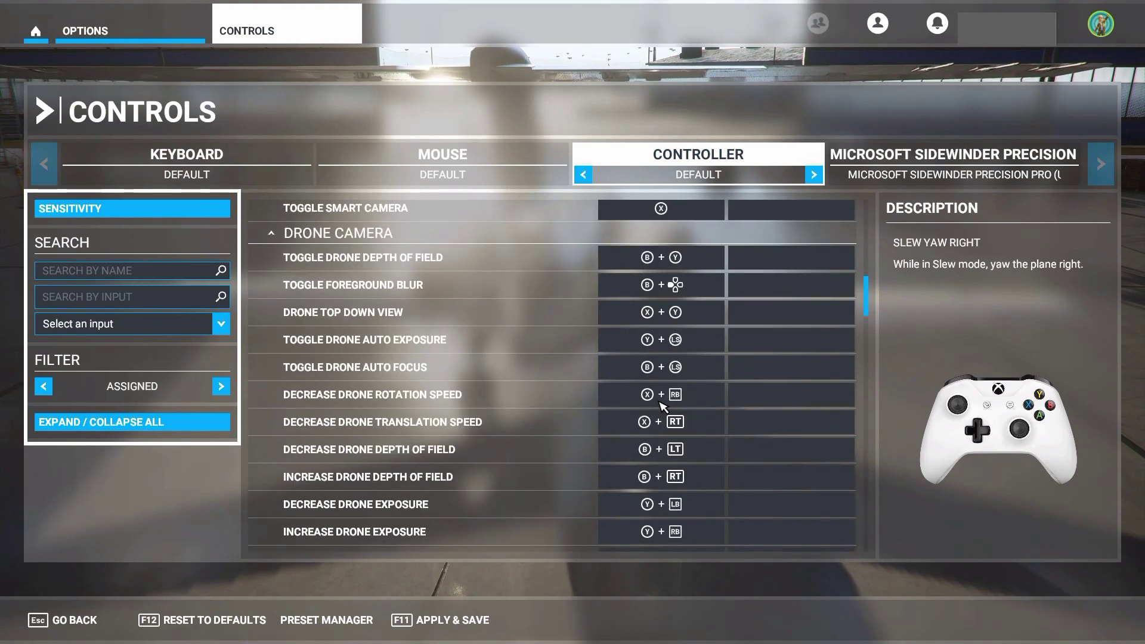
{"action": "scroll", "coordinate": [662, 406], "scroll_direction": "down", "scroll_amount": 8}
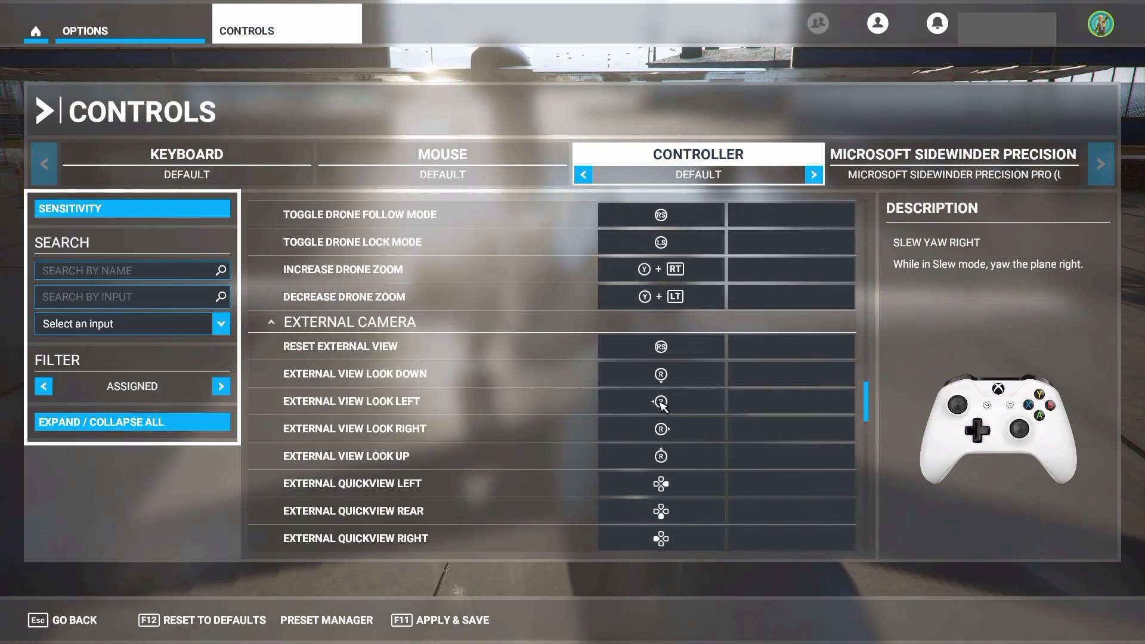
{"action": "scroll", "coordinate": [662, 405], "scroll_direction": "down", "scroll_amount": 2}
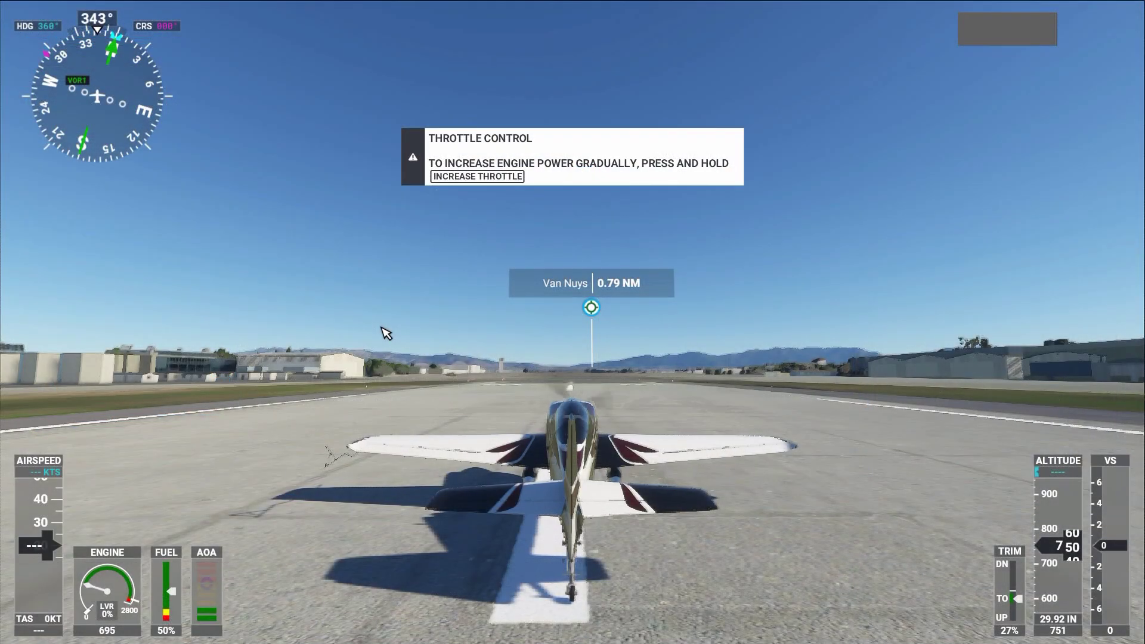
Step: Nudge the engine throttle up slightly with F3
{"action": "key", "text": "F3"}
{"action": "key", "text": "F3"}
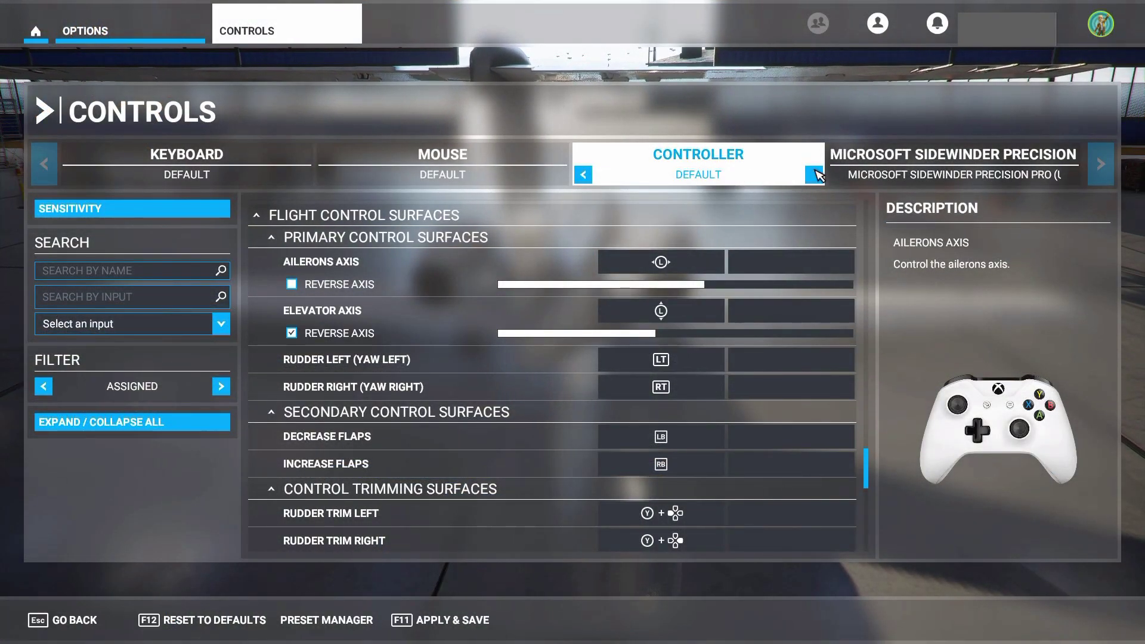
Step: Cycle the controller preset past AIRLINERS to SPORT PLANES
{"action": "left_click", "coordinate": [815, 174]}
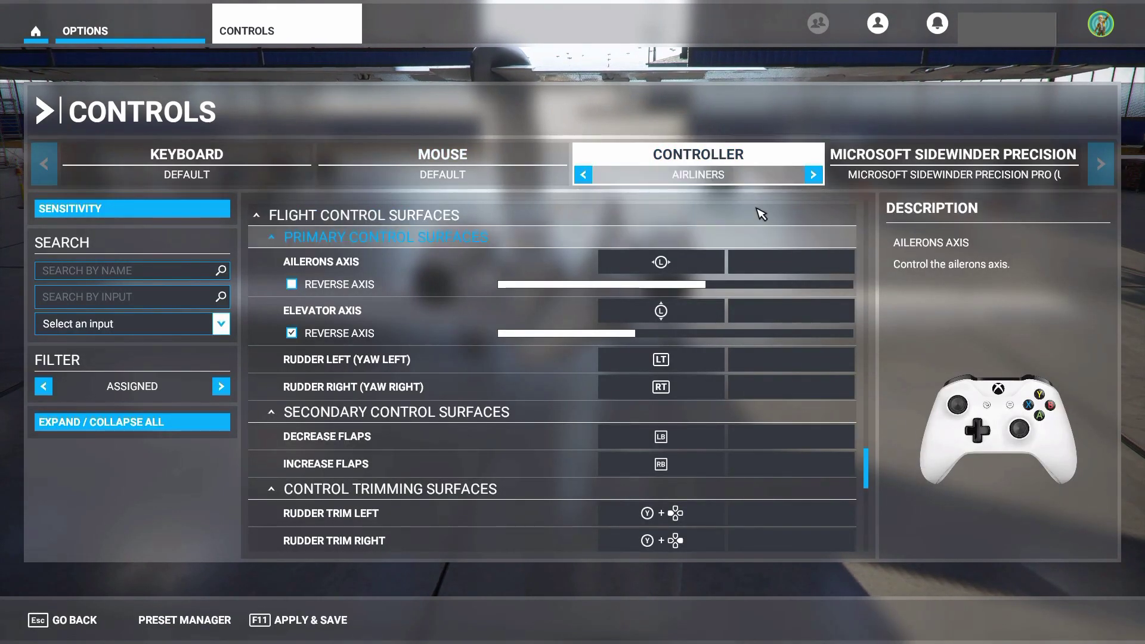
{"action": "left_click", "coordinate": [813, 175]}
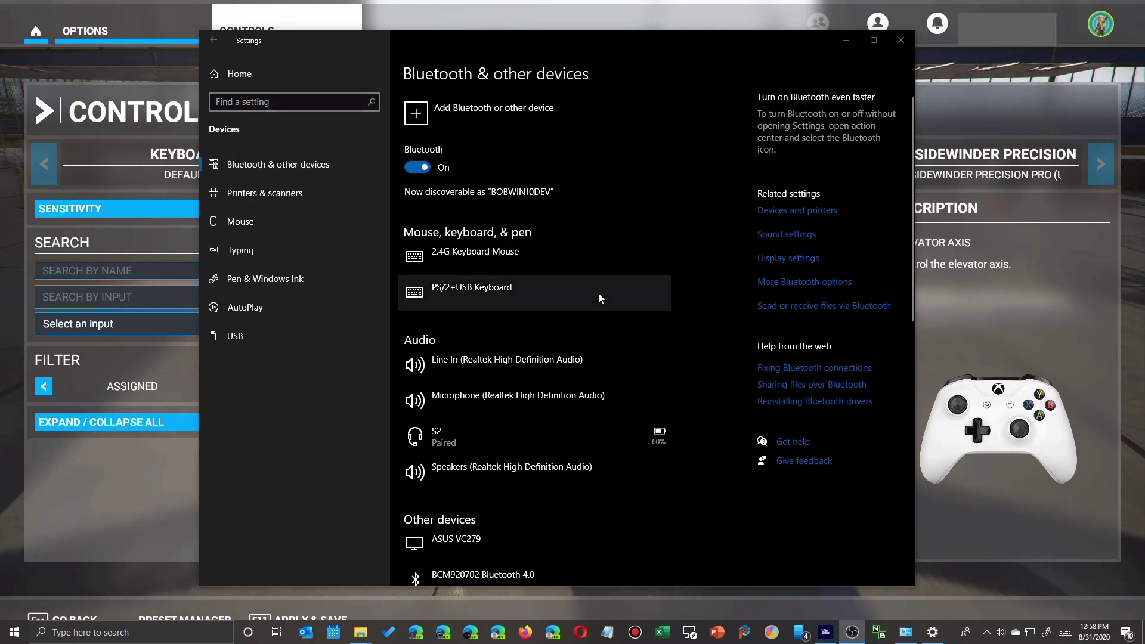
Step: Expand the SideWinder joystick and Xbox 360 Wireless Controller entries under Other devices
{"action": "scroll", "coordinate": [540, 318], "scroll_direction": "down", "scroll_amount": 8}
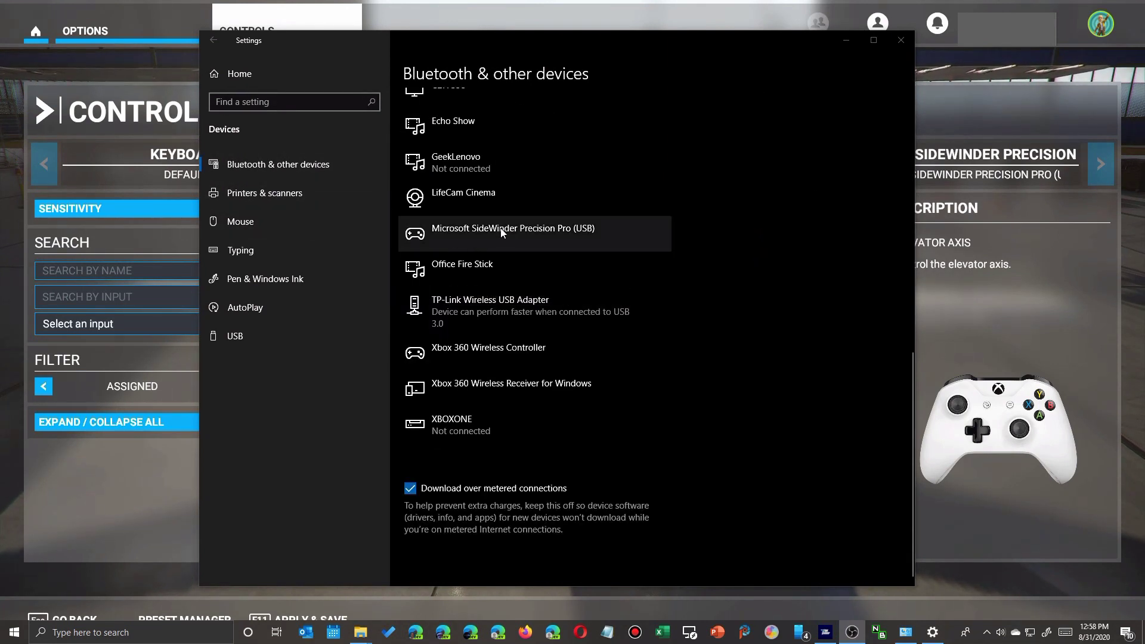
{"action": "left_click", "coordinate": [481, 231]}
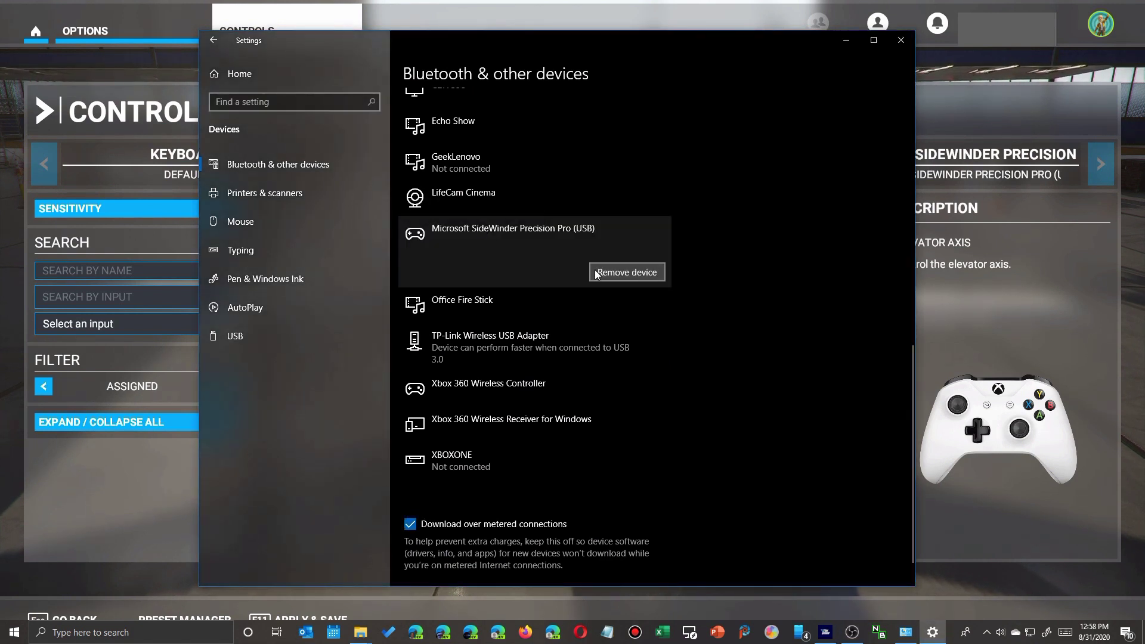
{"action": "left_click", "coordinate": [488, 387]}
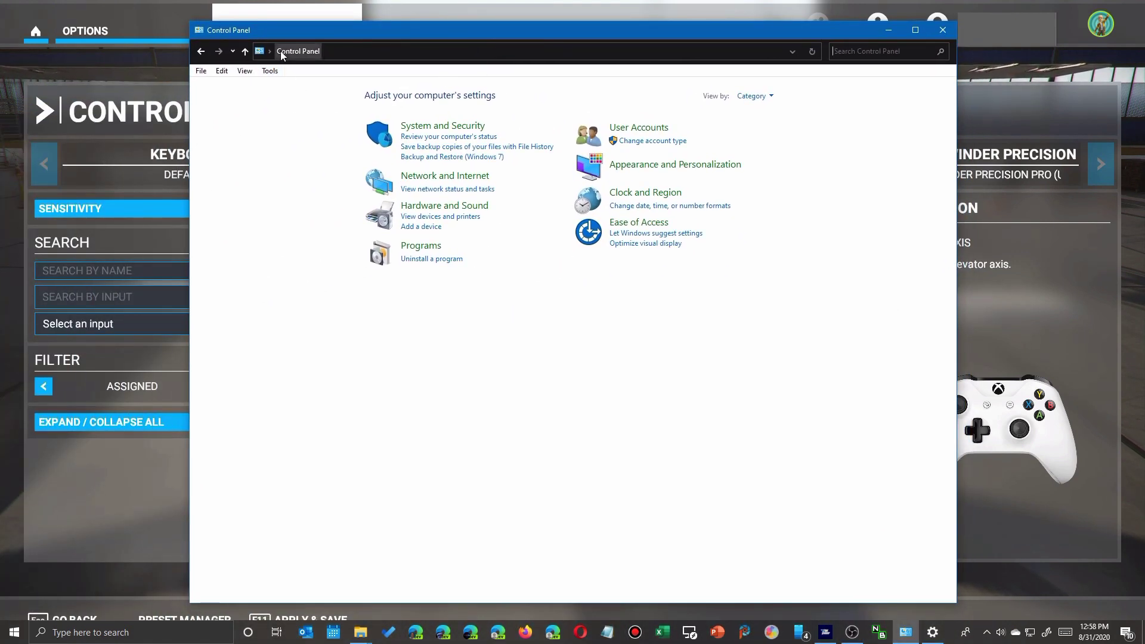
Step: Go to Devices and Printers and select the Xbox 360 Wireless Controller for details
{"action": "left_click", "coordinate": [418, 217]}
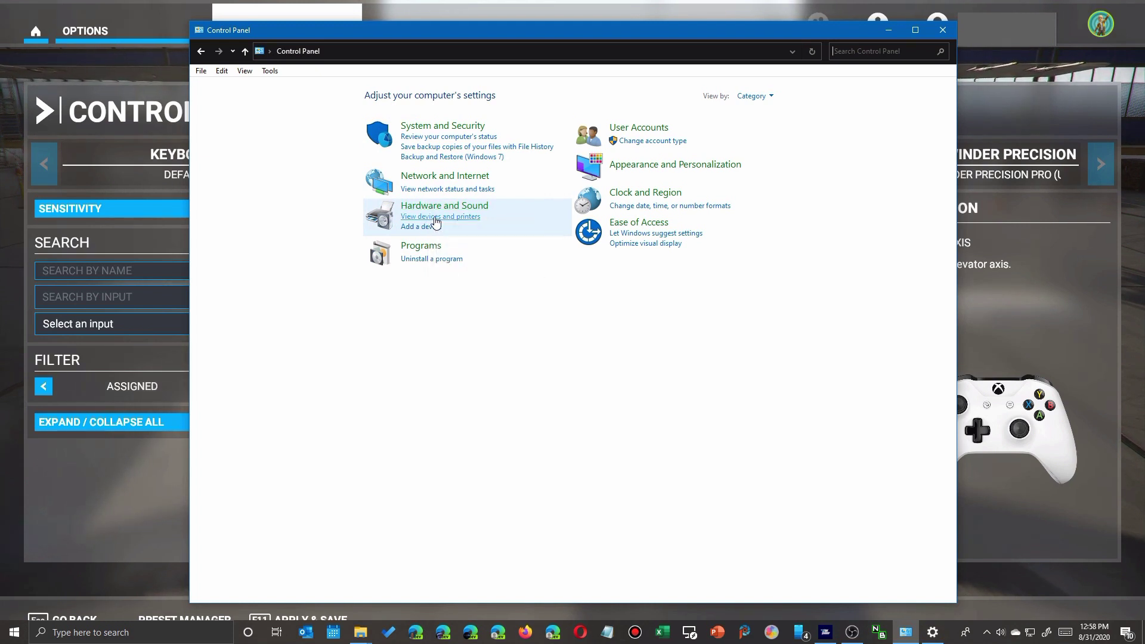
{"action": "left_click", "coordinate": [435, 222]}
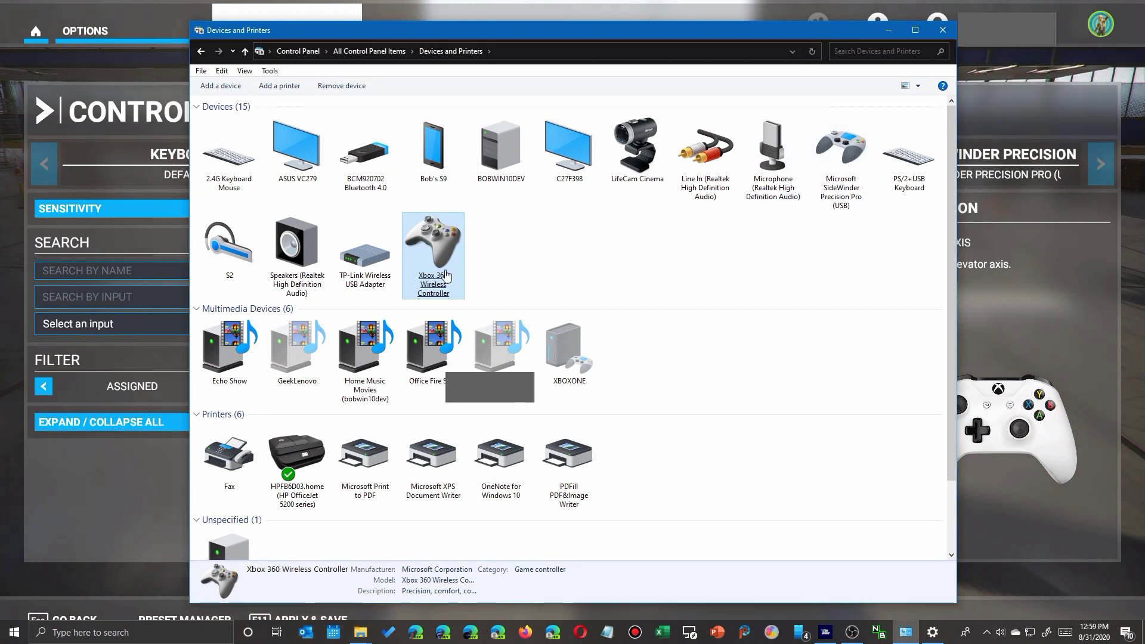
Step: Reach Game controller settings from the SideWinder icon and bring up the joystick's properties
{"action": "right_click", "coordinate": [834, 154]}
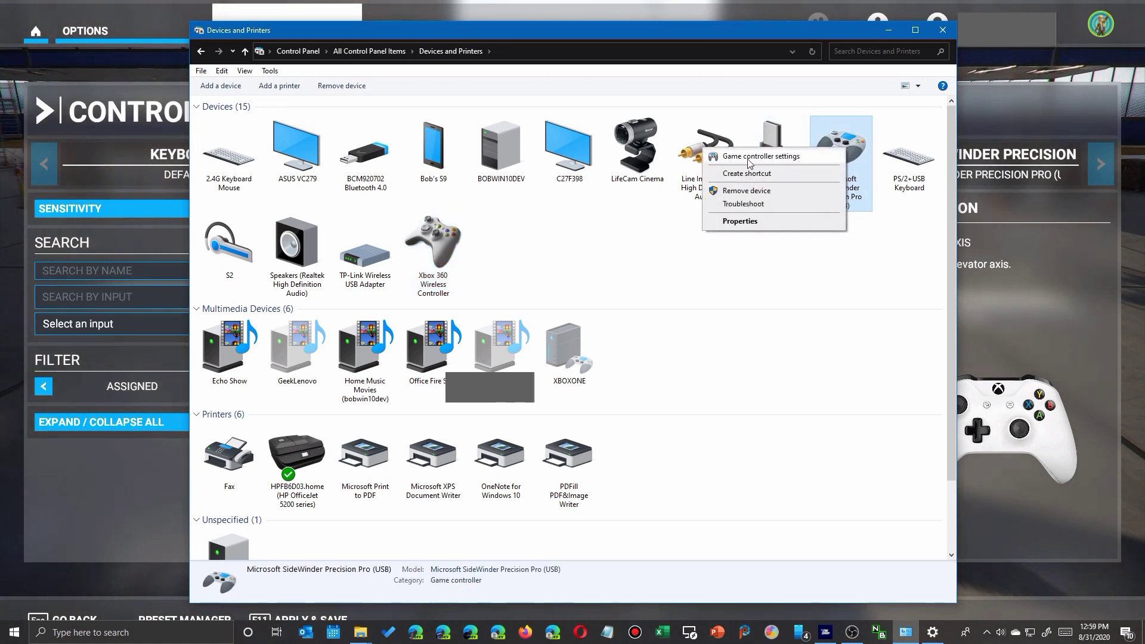
{"action": "left_click", "coordinate": [768, 158]}
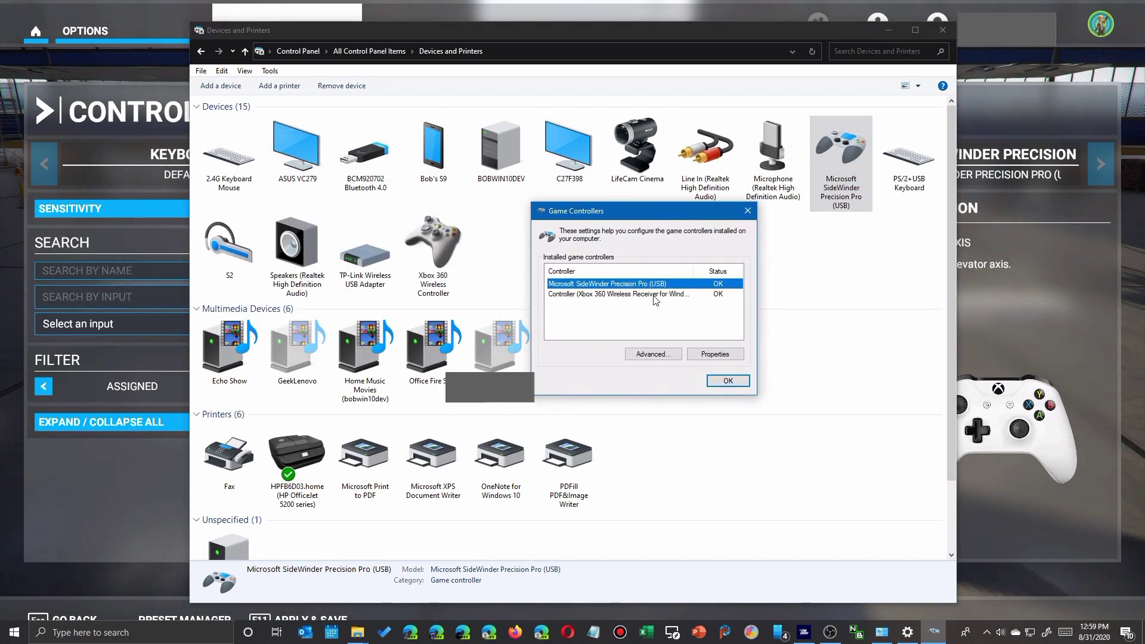
{"action": "left_click", "coordinate": [710, 355]}
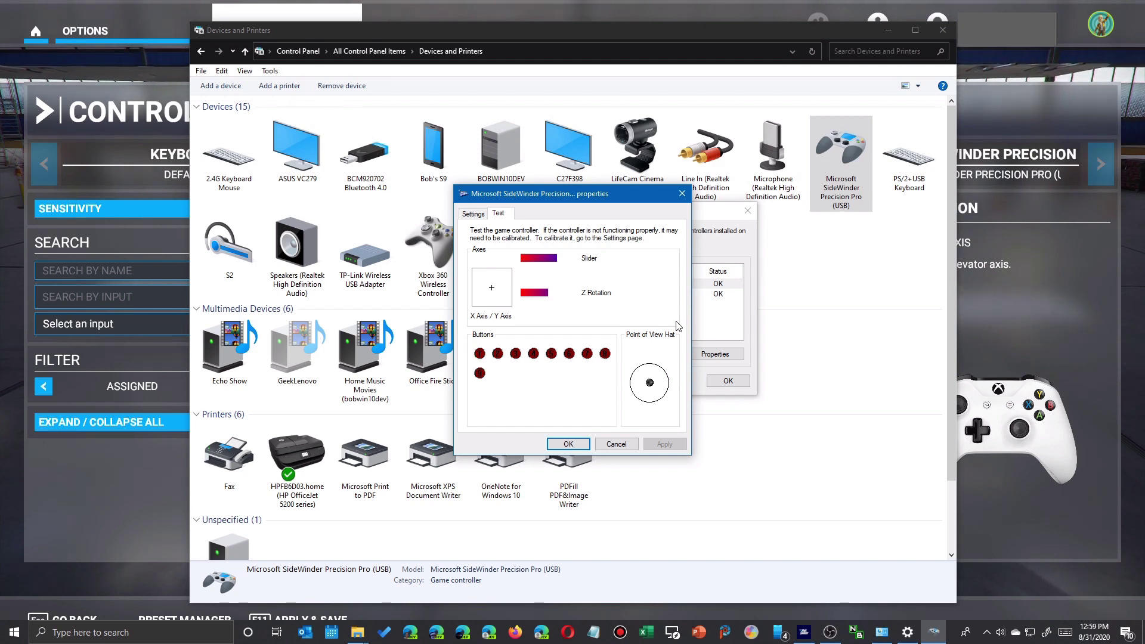
Step: Switch the SideWinder properties to the Settings calibration page
{"action": "left_click", "coordinate": [475, 214]}
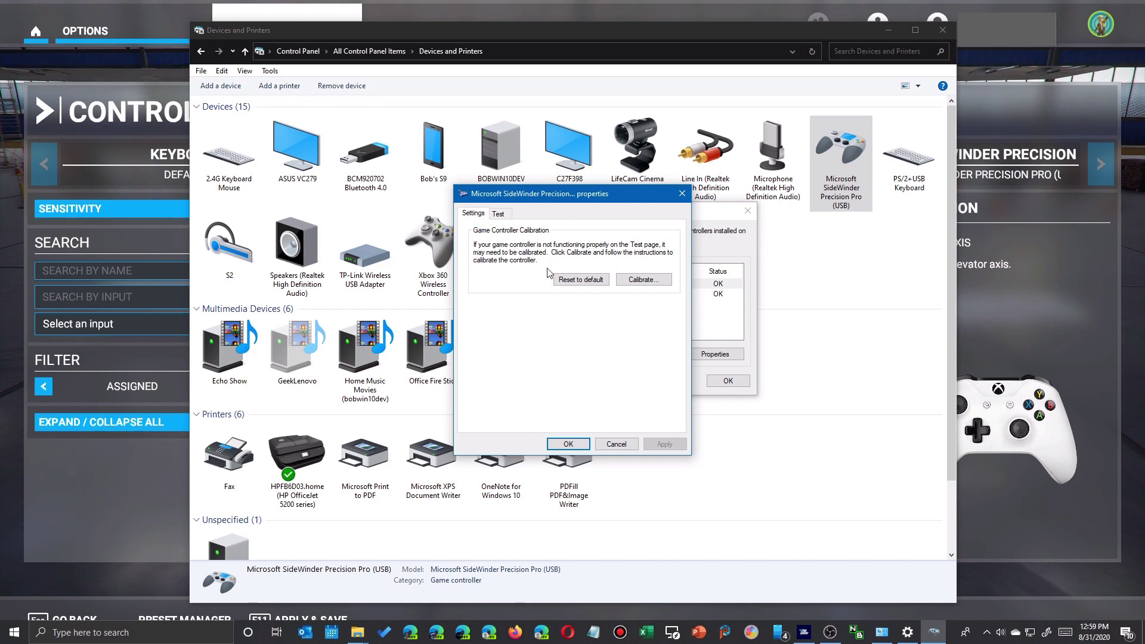
Step: Run the calibration wizard through center point, X/Y, Slider and Z Rotation, then save and close
{"action": "left_click", "coordinate": [648, 286]}
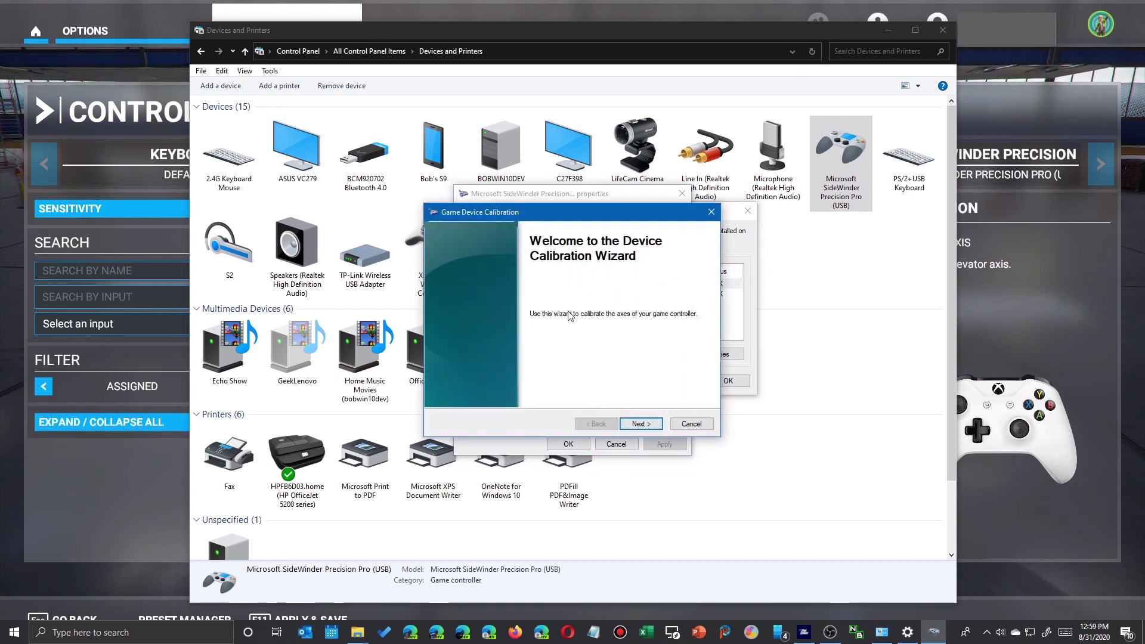
{"action": "left_click", "coordinate": [641, 424]}
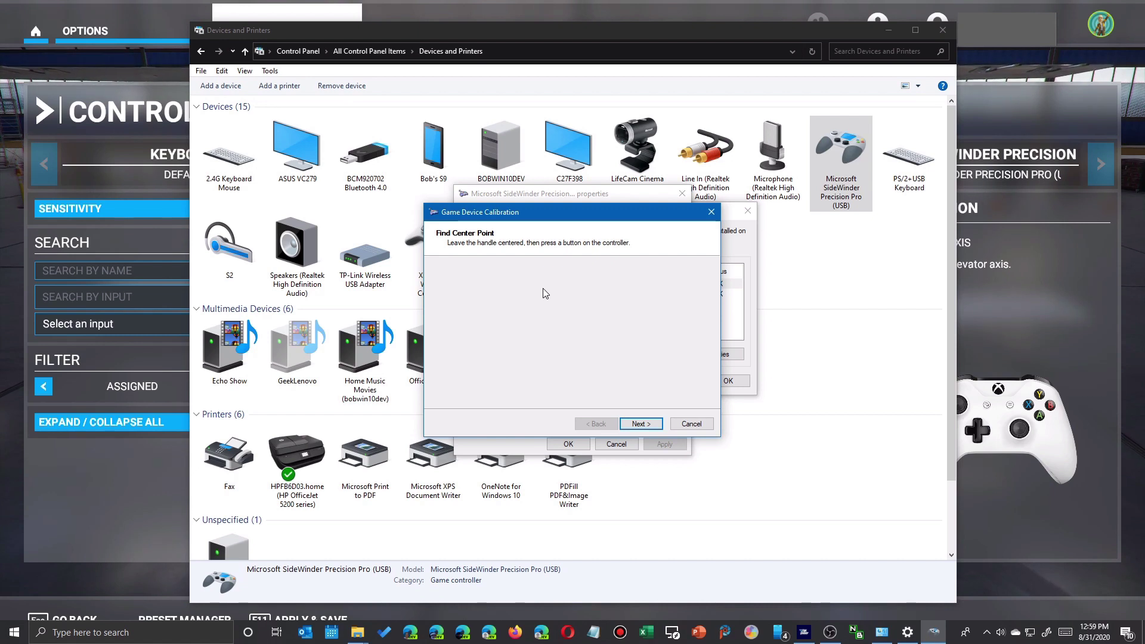
{"action": "key", "text": "Return"}
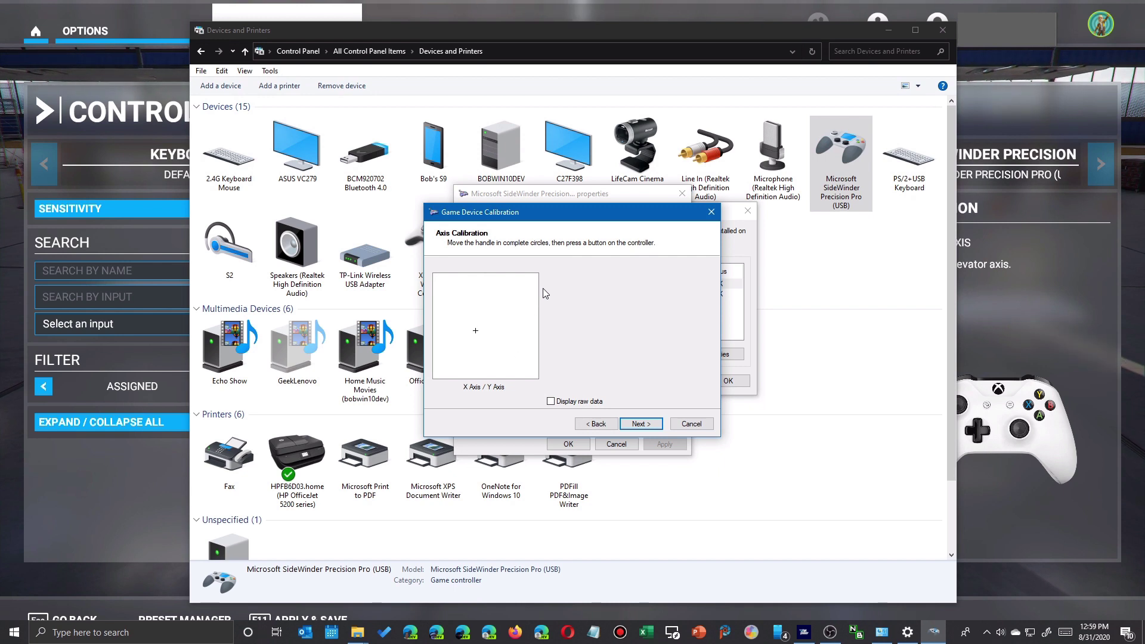
{"action": "left_click", "coordinate": [636, 424]}
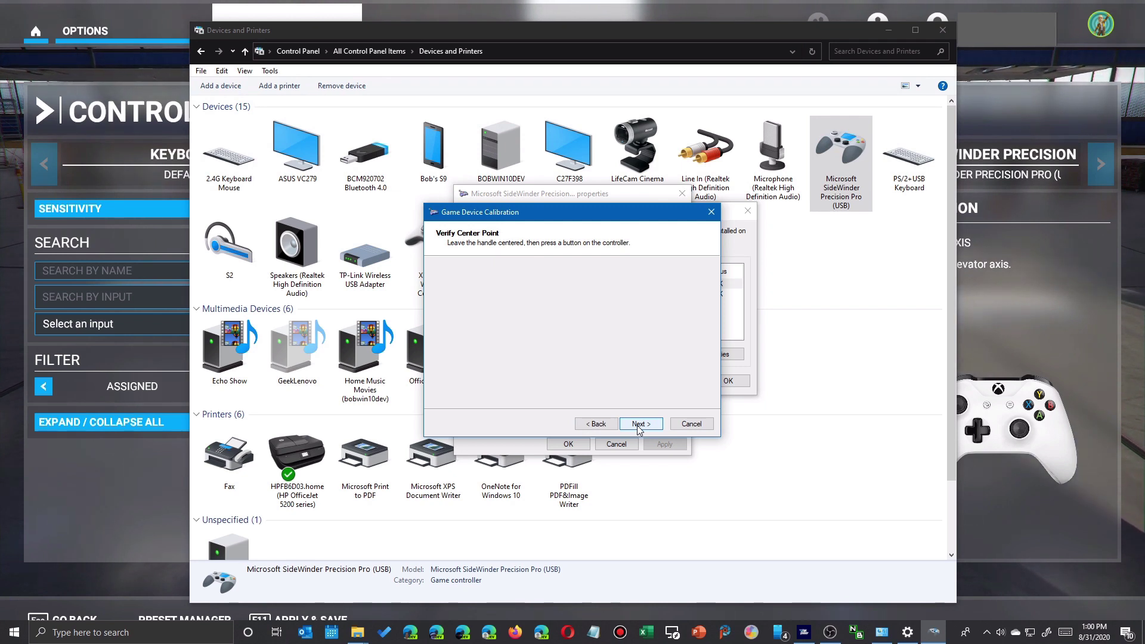
{"action": "left_click", "coordinate": [637, 425]}
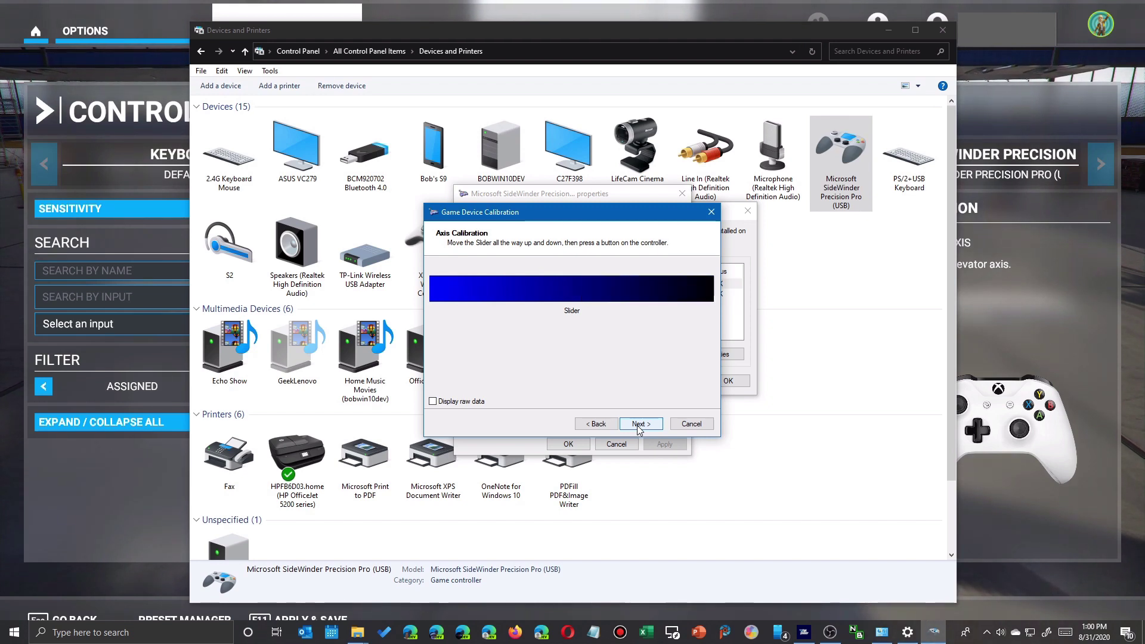
{"action": "left_click", "coordinate": [639, 424]}
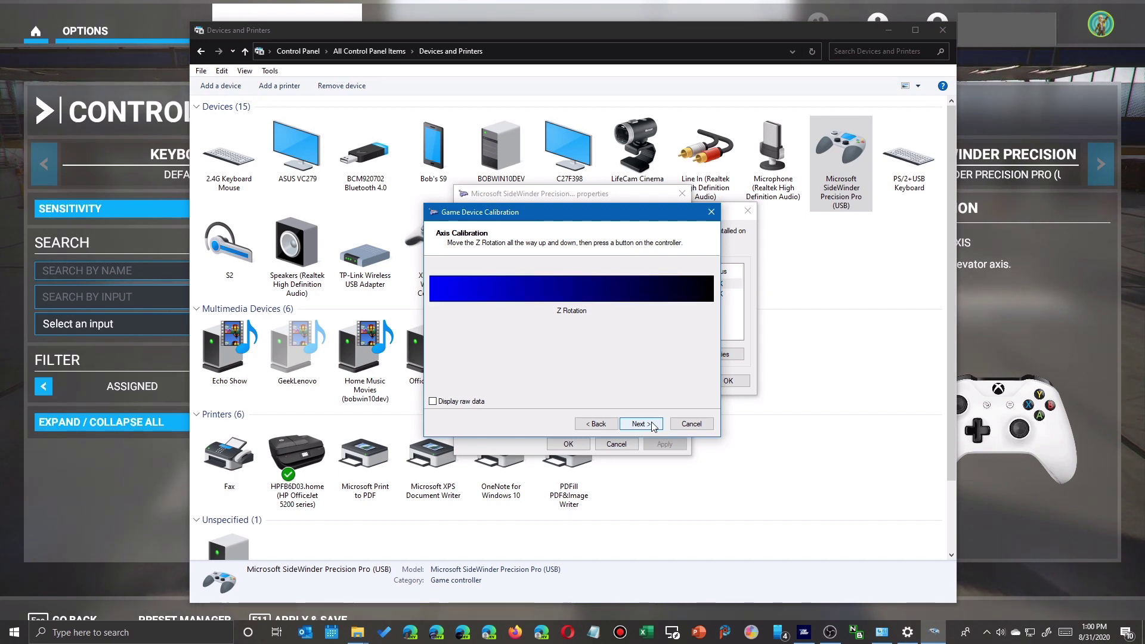
{"action": "left_click", "coordinate": [639, 423]}
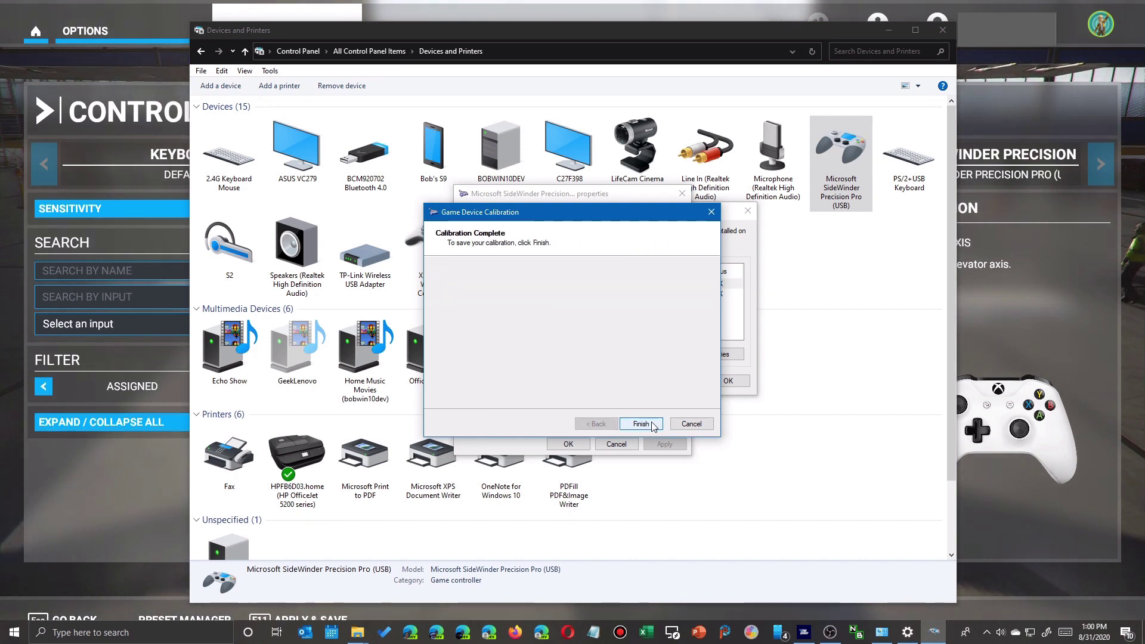
{"action": "left_click", "coordinate": [640, 423]}
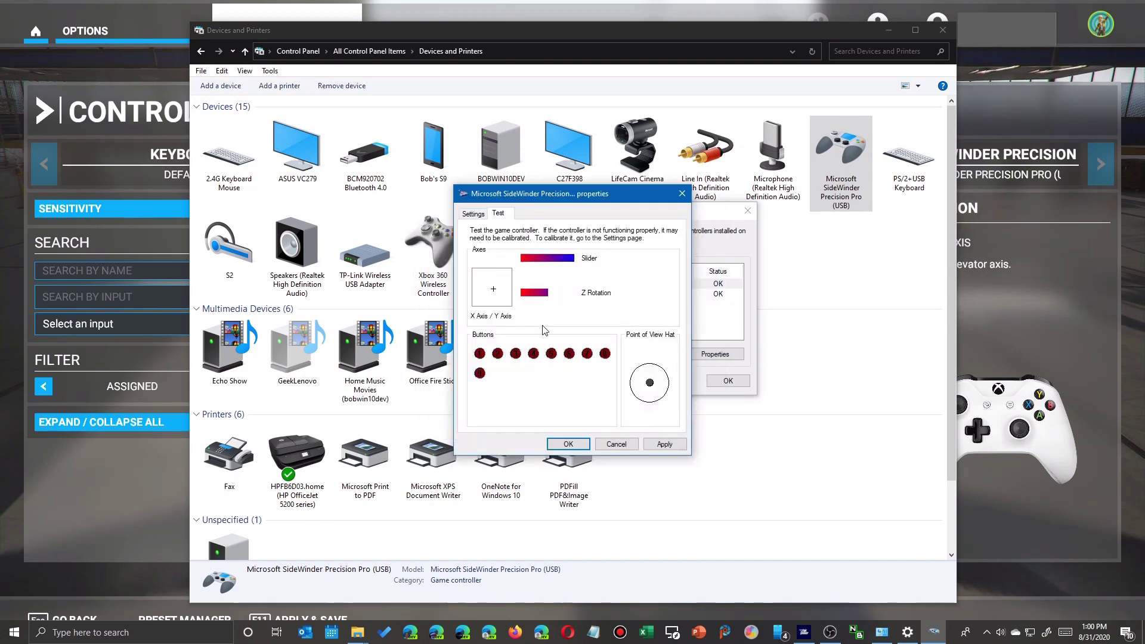
{"action": "left_click", "coordinate": [568, 444]}
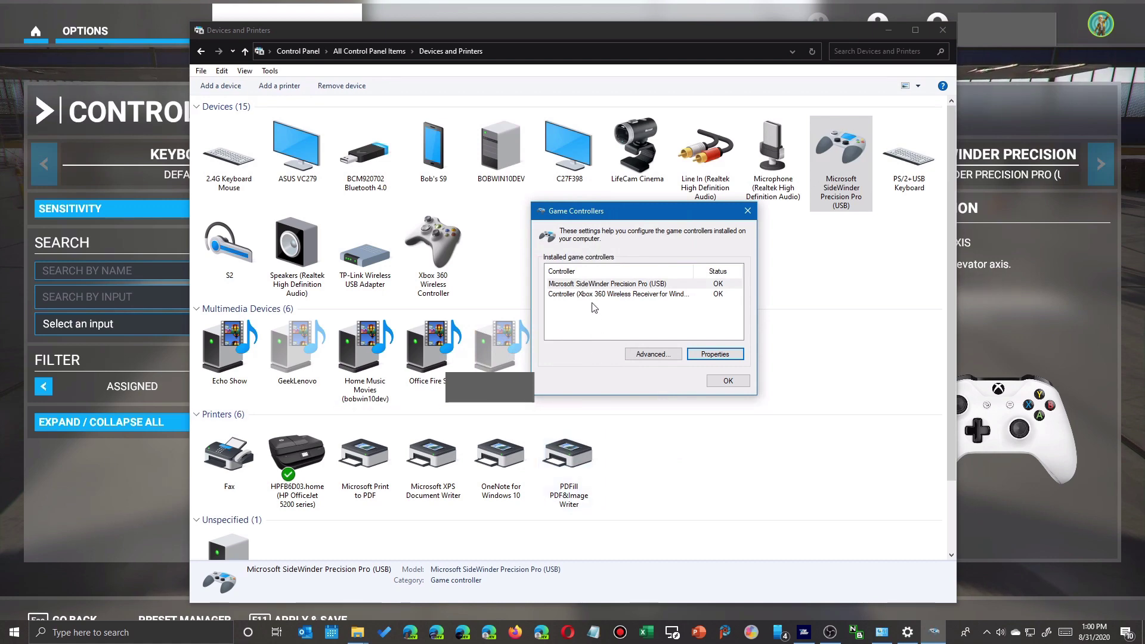
Step: Calibrate the Xbox 360 controller from its Settings page, accept it, and close Game Controllers
{"action": "left_click", "coordinate": [577, 295]}
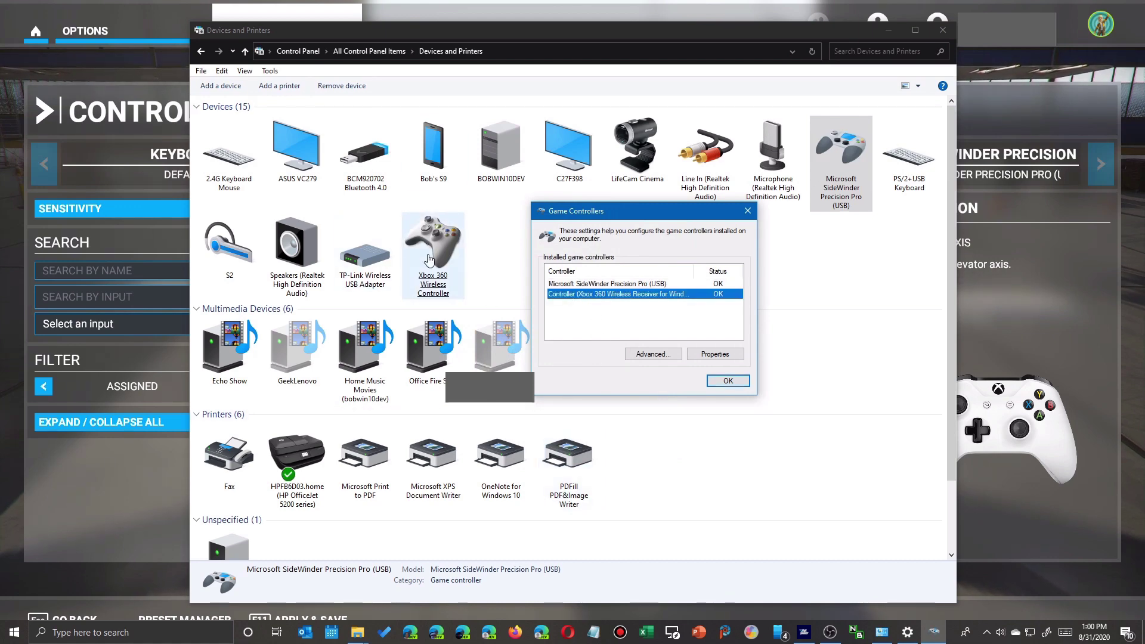
{"action": "left_click", "coordinate": [714, 354]}
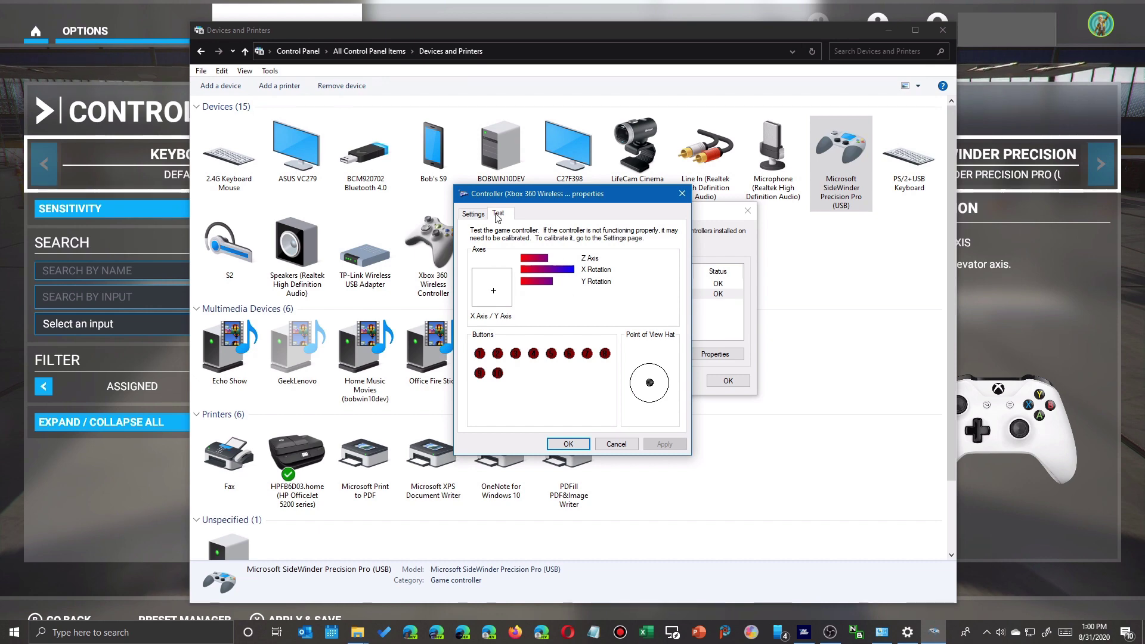
{"action": "left_click", "coordinate": [475, 214]}
{"action": "left_click", "coordinate": [652, 281]}
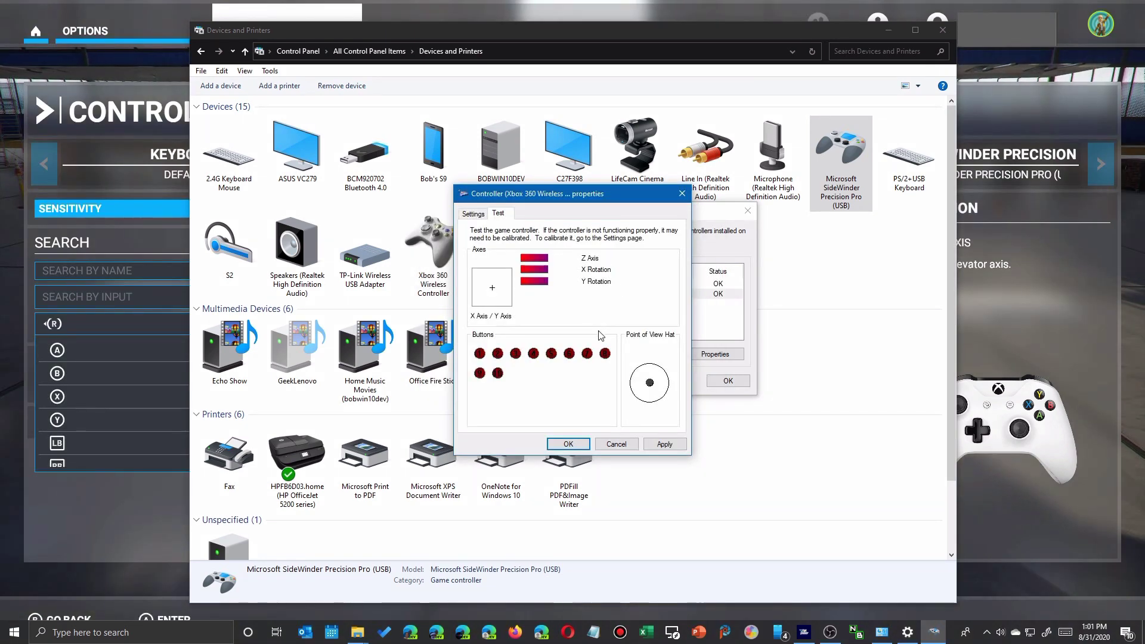
{"action": "left_click", "coordinate": [566, 445]}
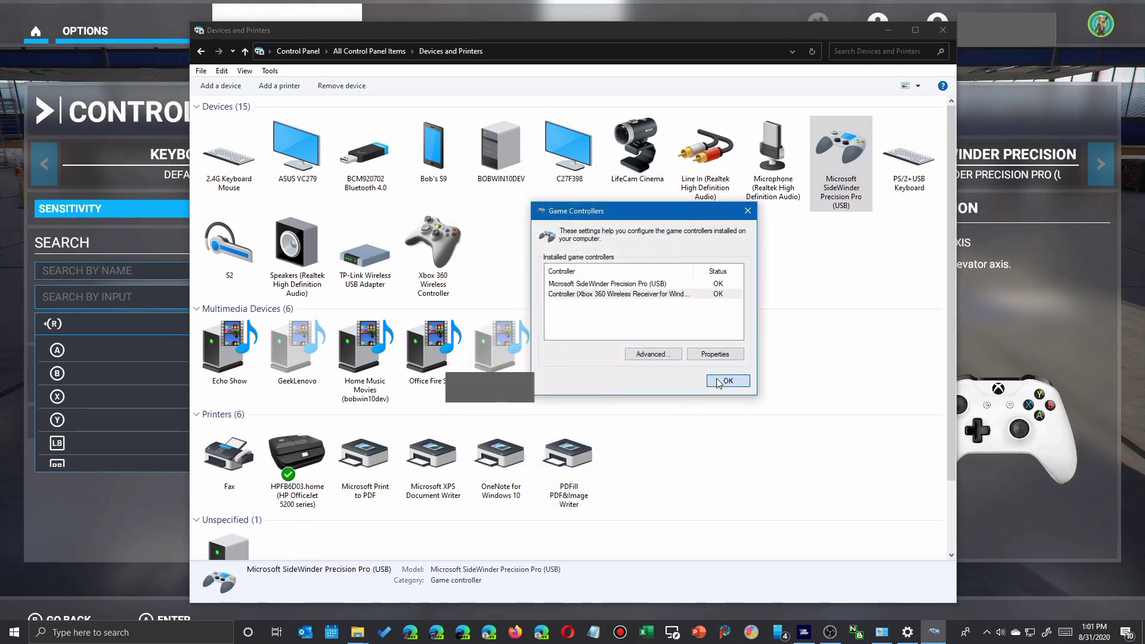
{"action": "left_click", "coordinate": [728, 381]}
Step: Close Devices and Printers and Settings, exit Controls past the bindings warning, and resume the flight
{"action": "left_click", "coordinate": [942, 30]}
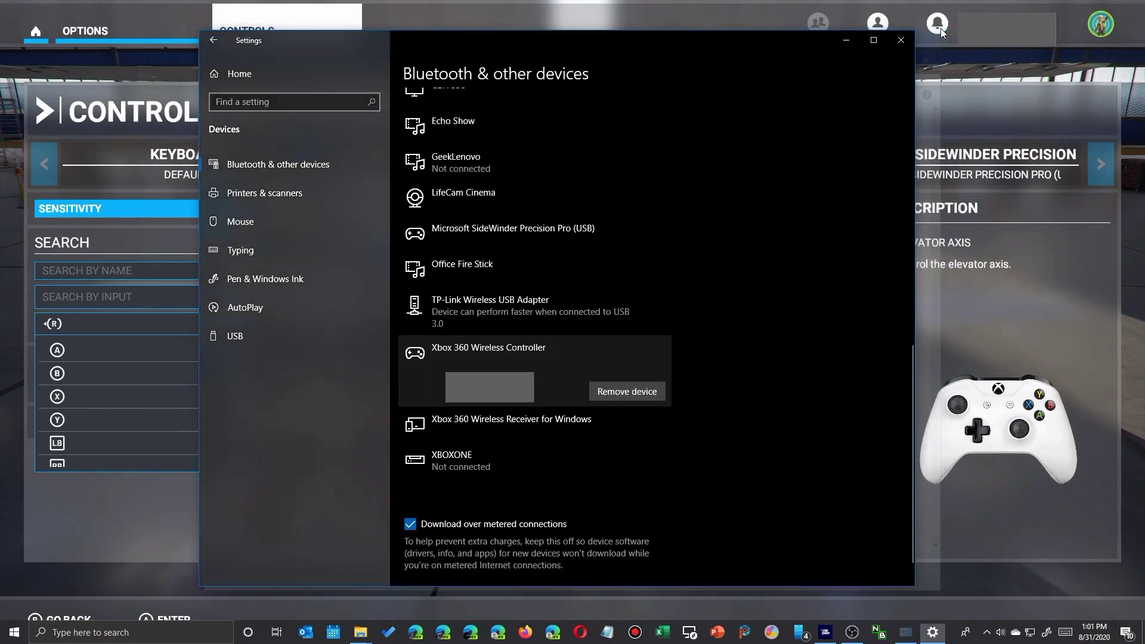
{"action": "left_click", "coordinate": [900, 40]}
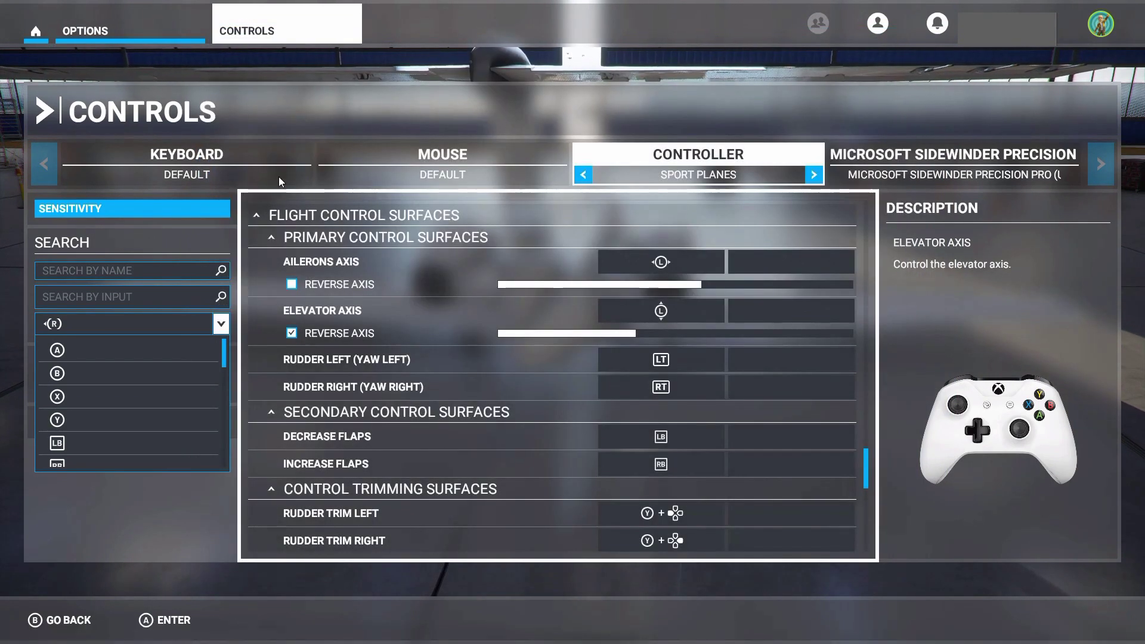
{"action": "left_click", "coordinate": [74, 623]}
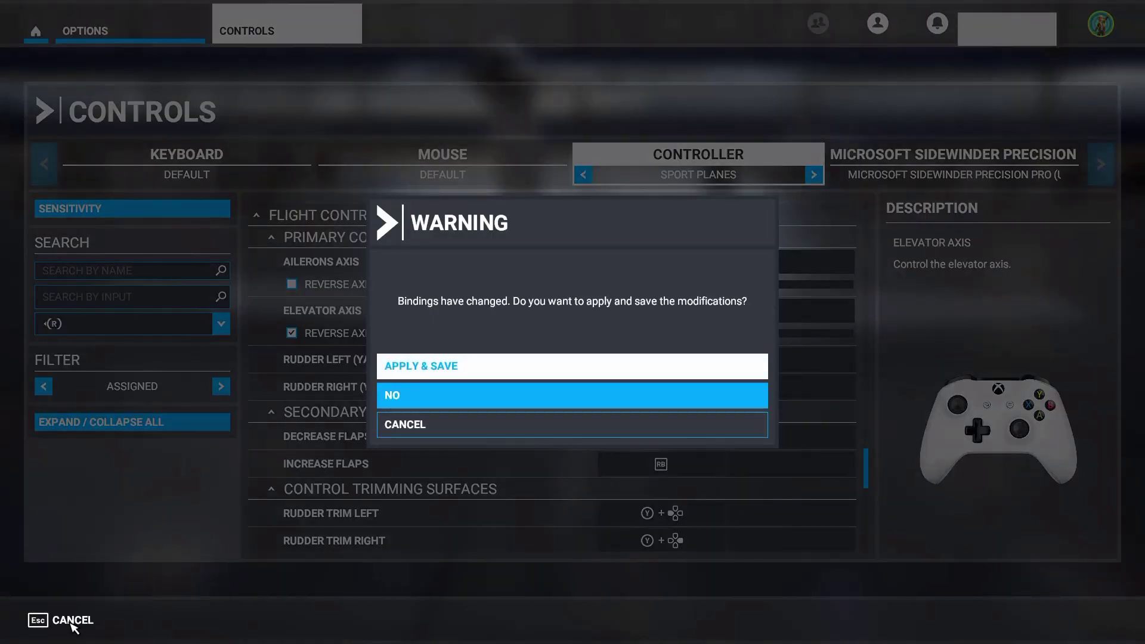
{"action": "left_click", "coordinate": [427, 400]}
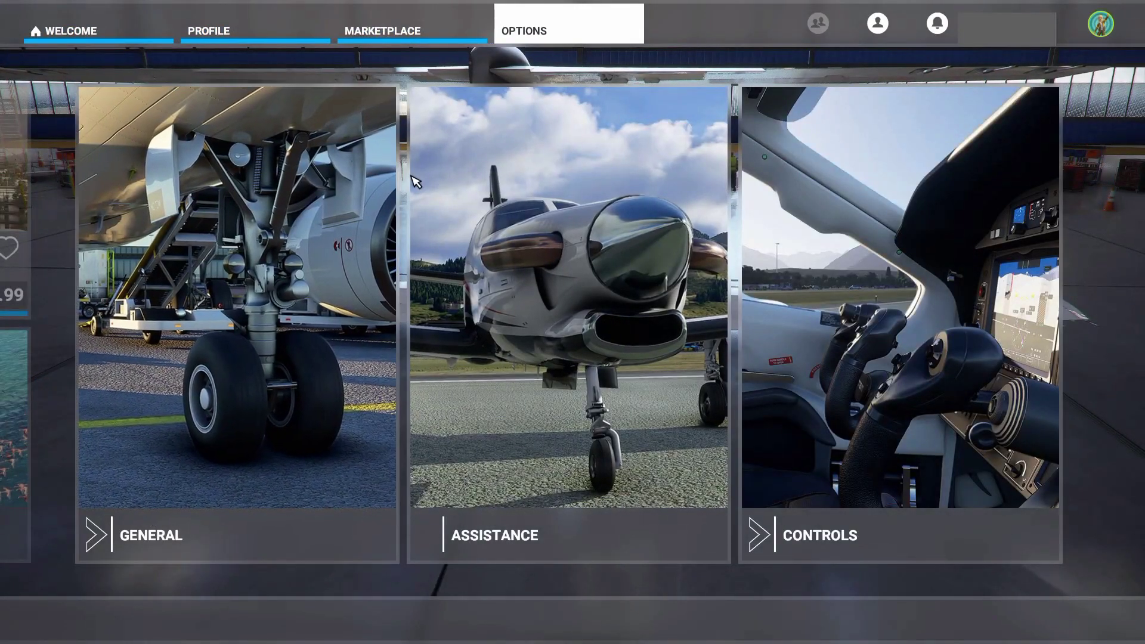
{"action": "key", "text": "Escape"}
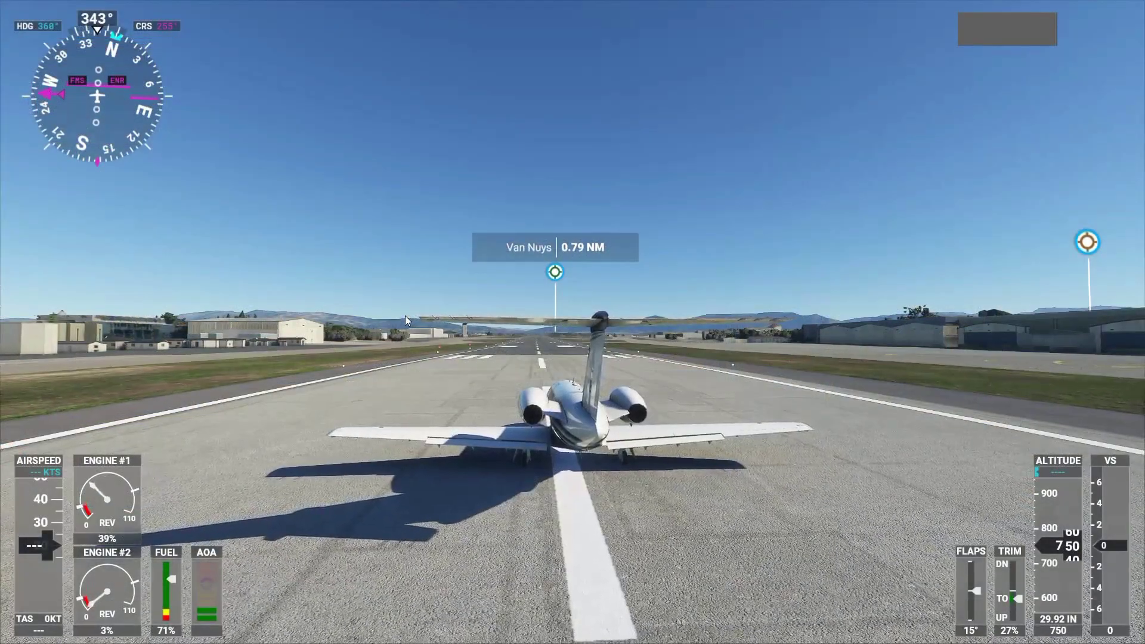